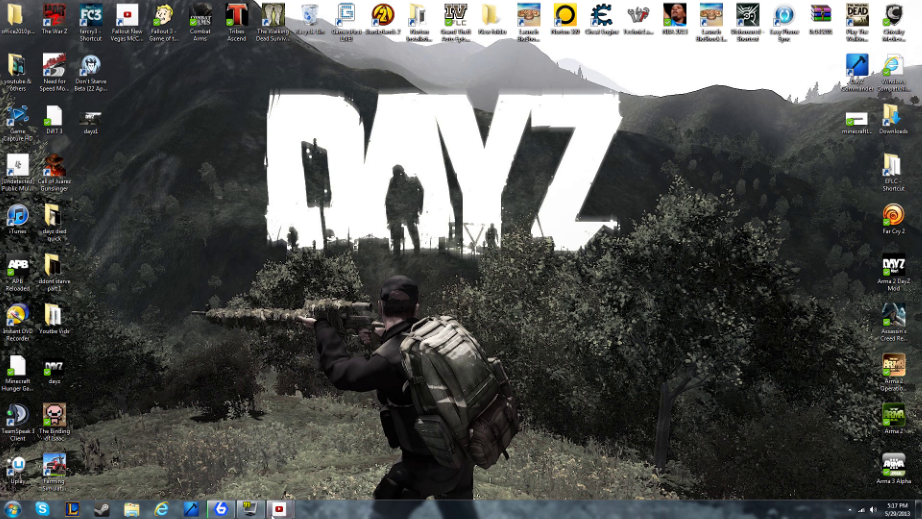
Step: From the withSIX home page, start downloading the Play withSIX client setup file
mouse_move(220, 508)
left_click(260, 458)
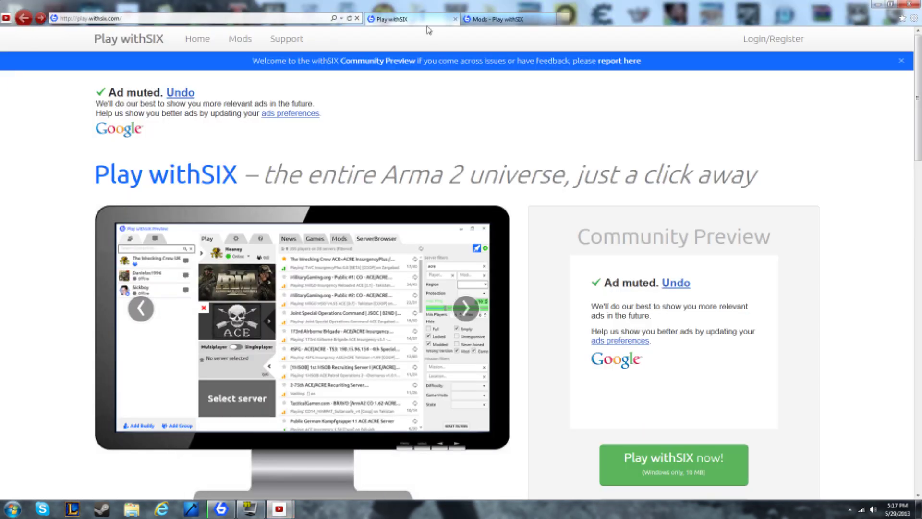
left_click(496, 19)
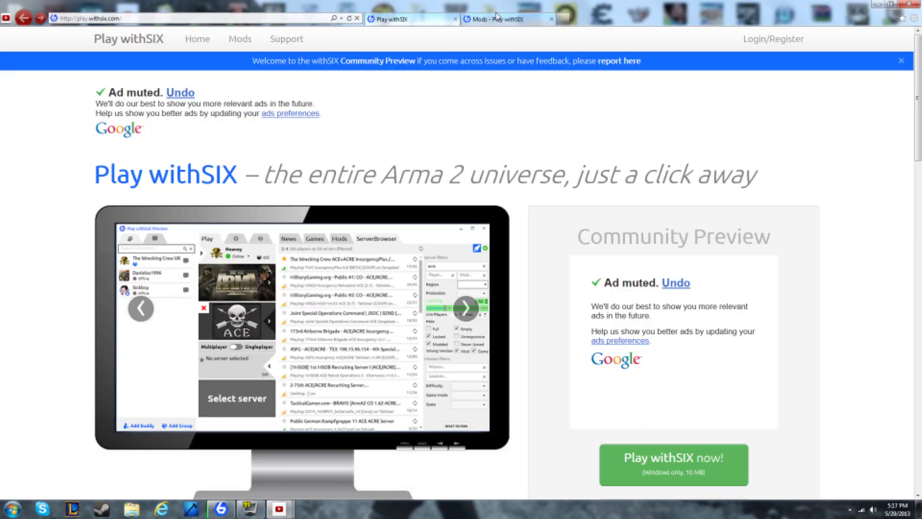
left_click(411, 20)
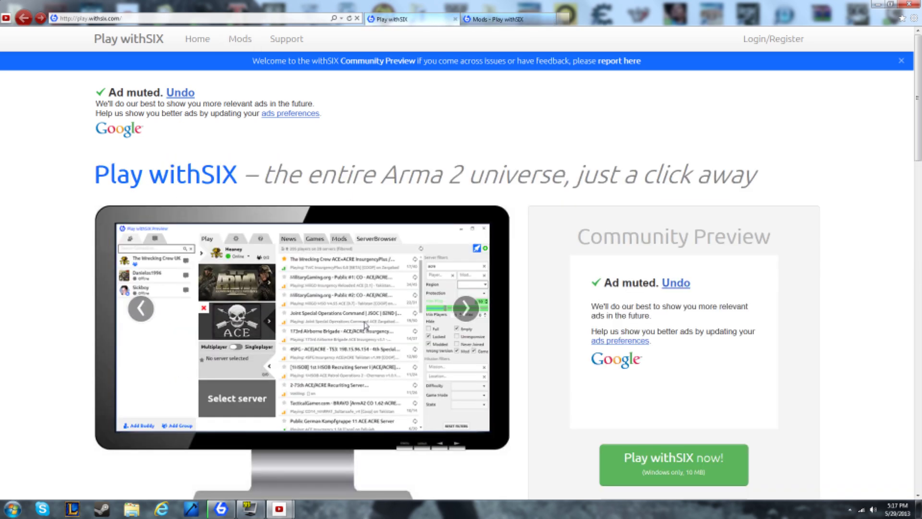
scroll(530, 233, "down", 1)
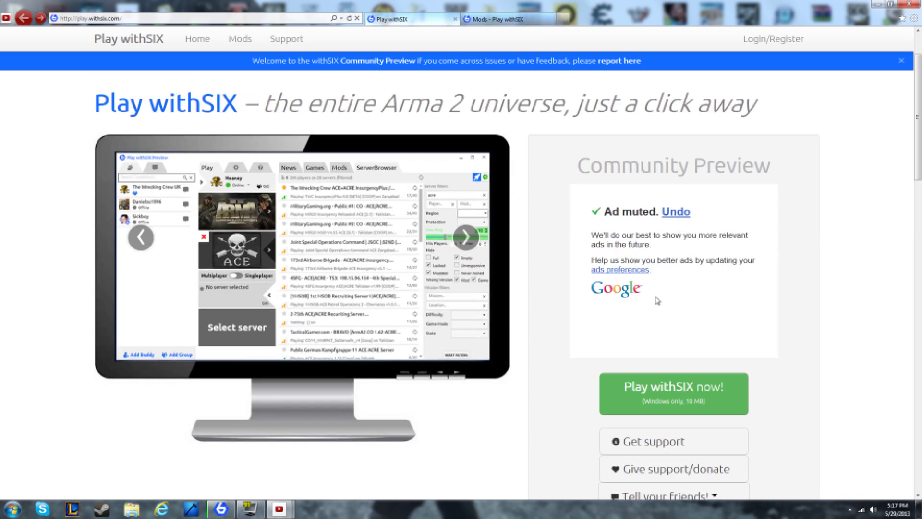
scroll(656, 299, "down", 1)
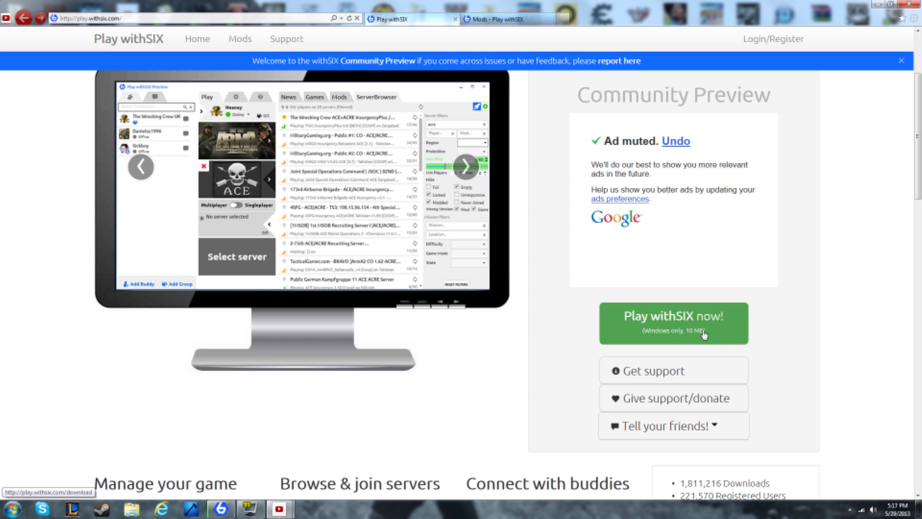
left_click(704, 333)
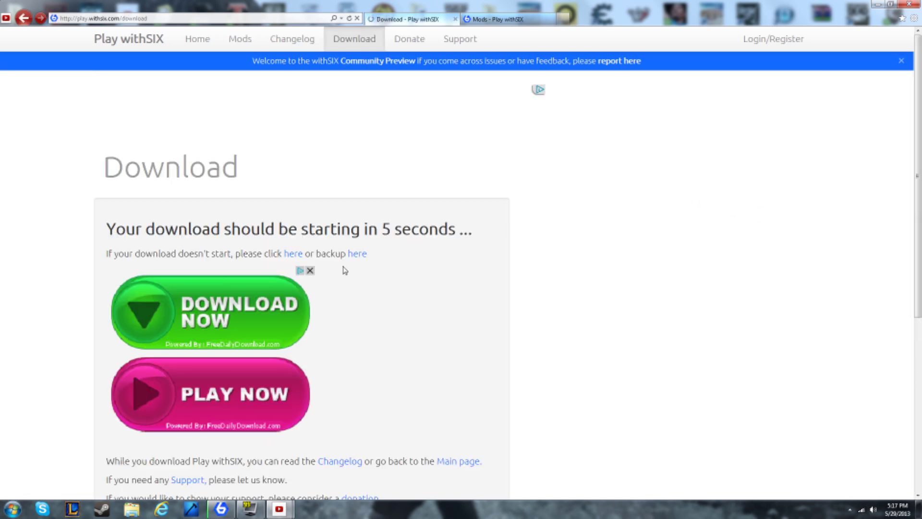
scroll(343, 270, "down", 2)
left_click(293, 182)
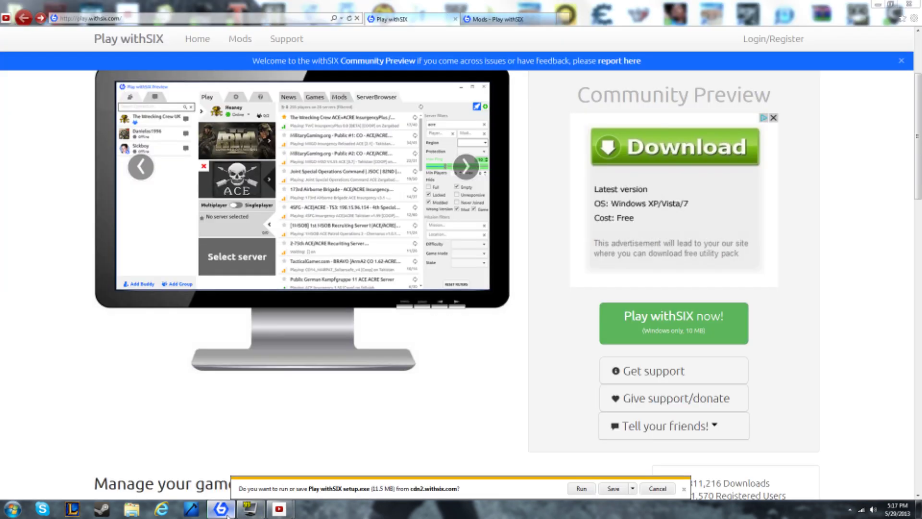
left_click(220, 509)
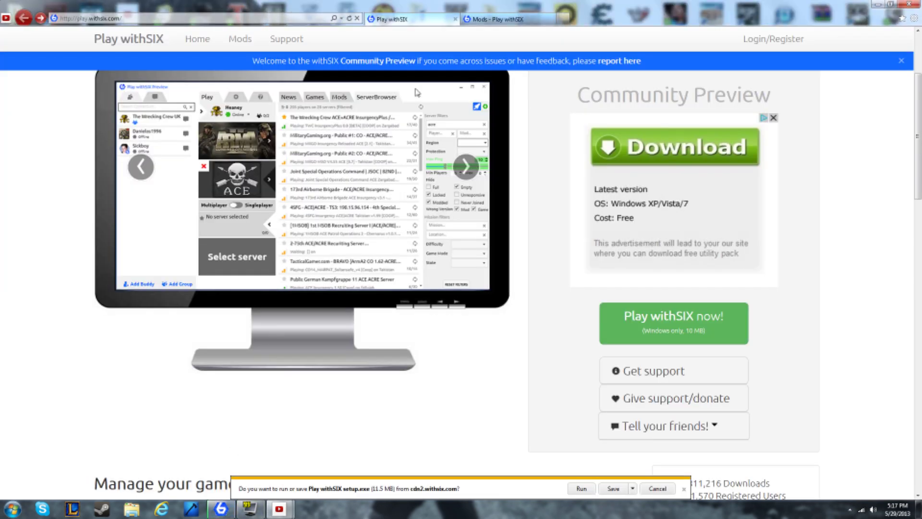
left_click(503, 18)
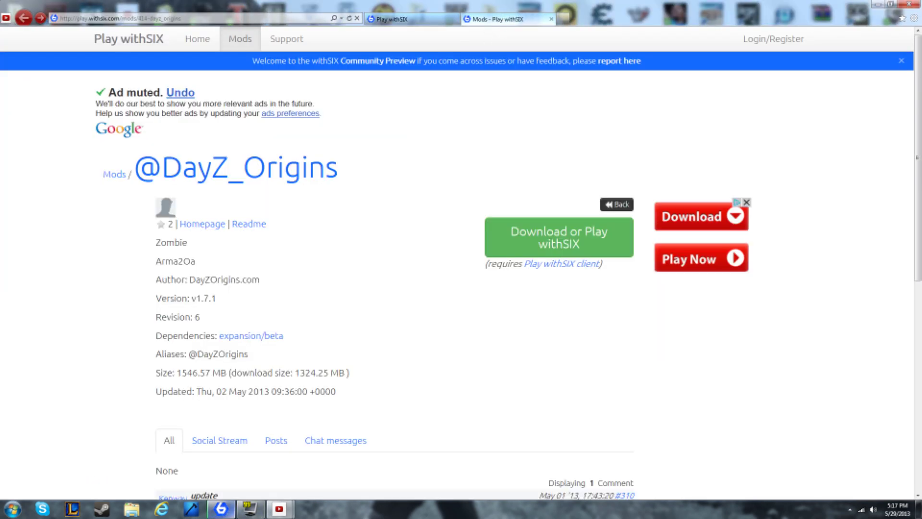
scroll(299, 132, "down", 1)
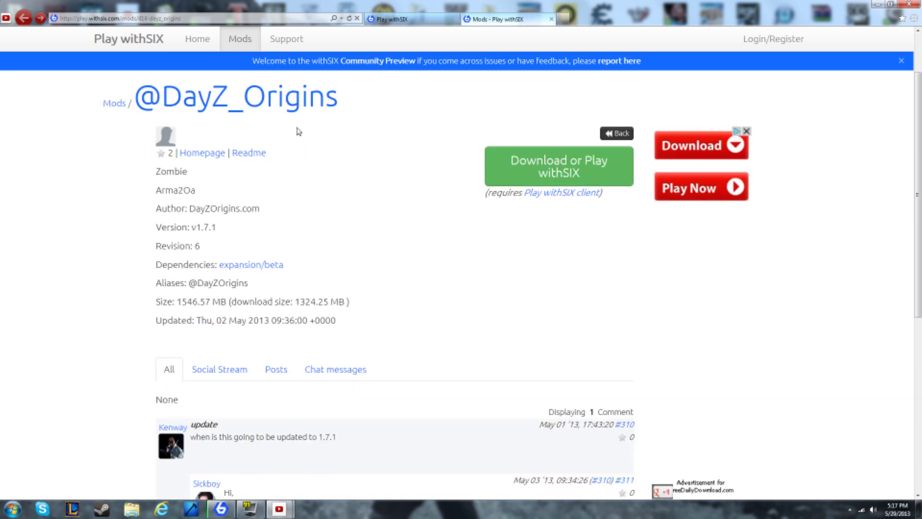
scroll(563, 252, "up", 1)
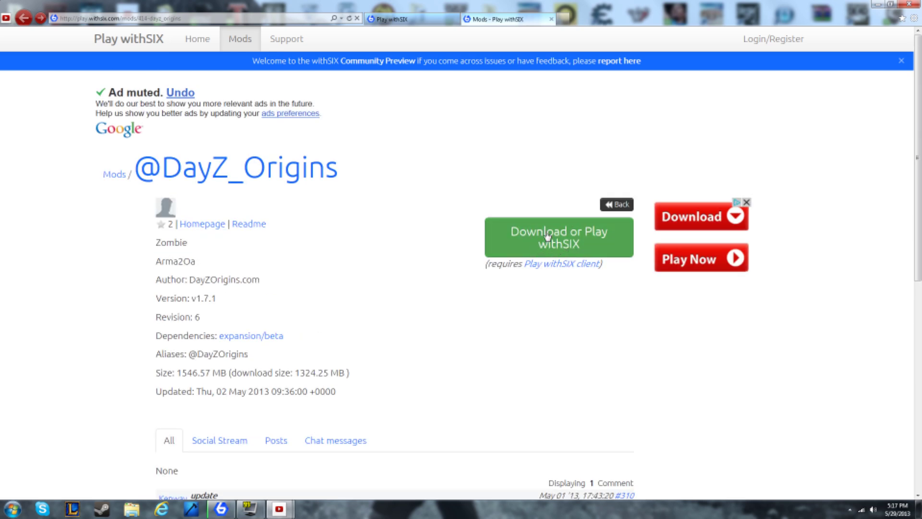
left_click(548, 238)
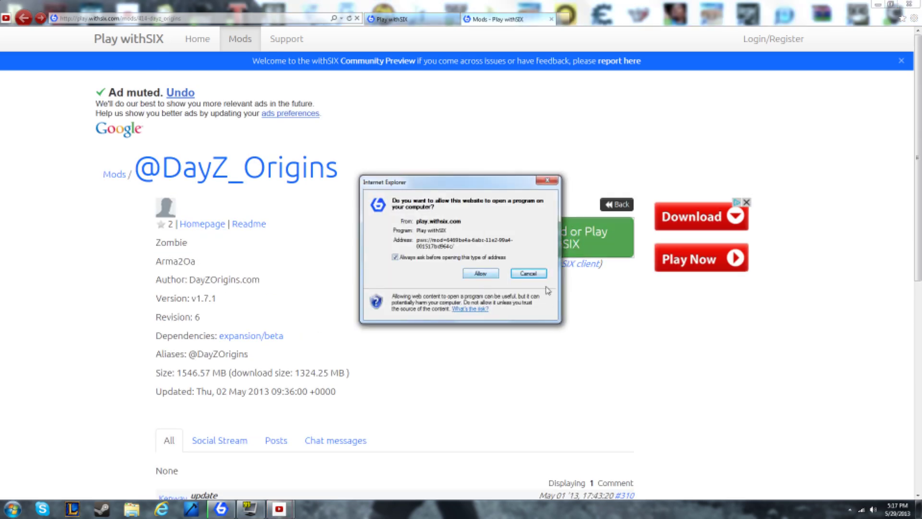
left_click(530, 274)
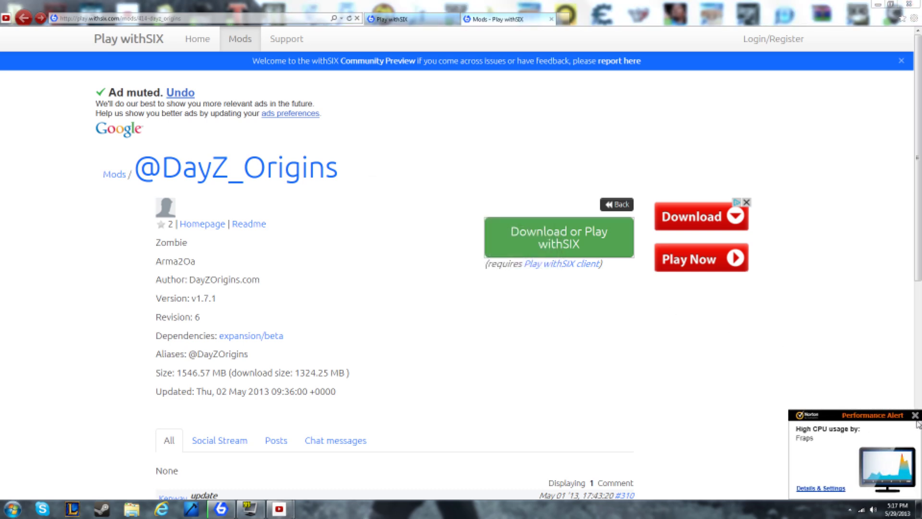
left_click(919, 513)
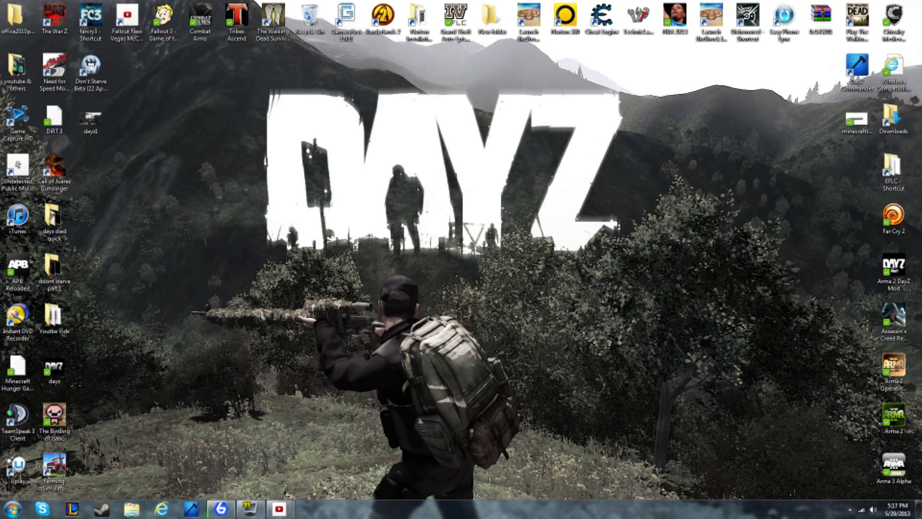
left_click(223, 510)
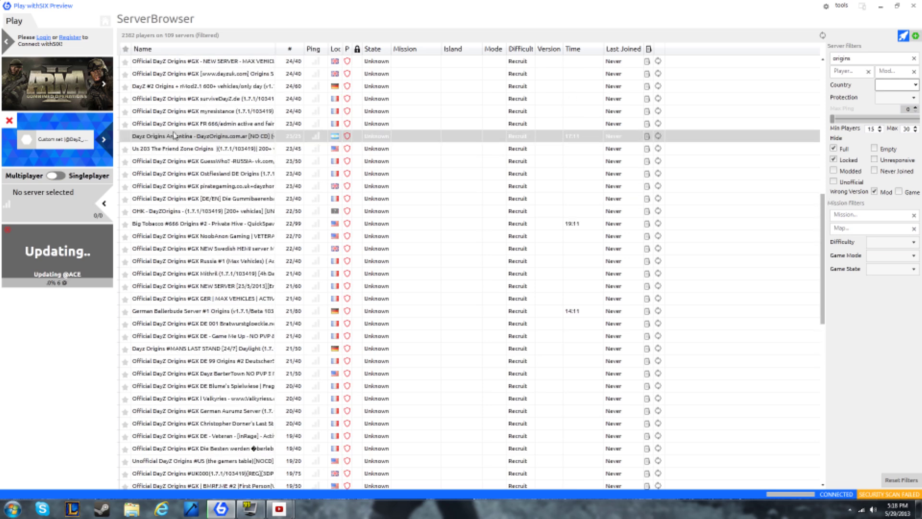
Step: View the installed games and the custom set's mods list, then go back to the Origins servers
left_click(92, 85)
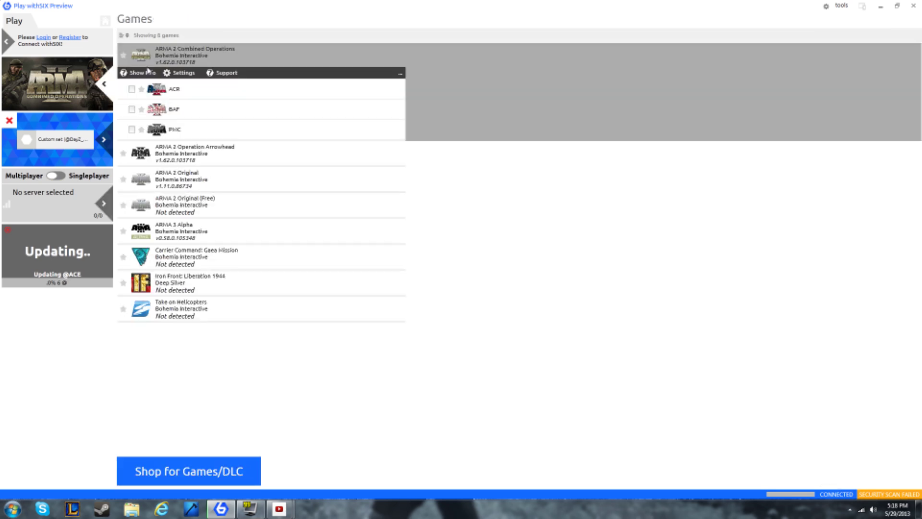
left_click(105, 141)
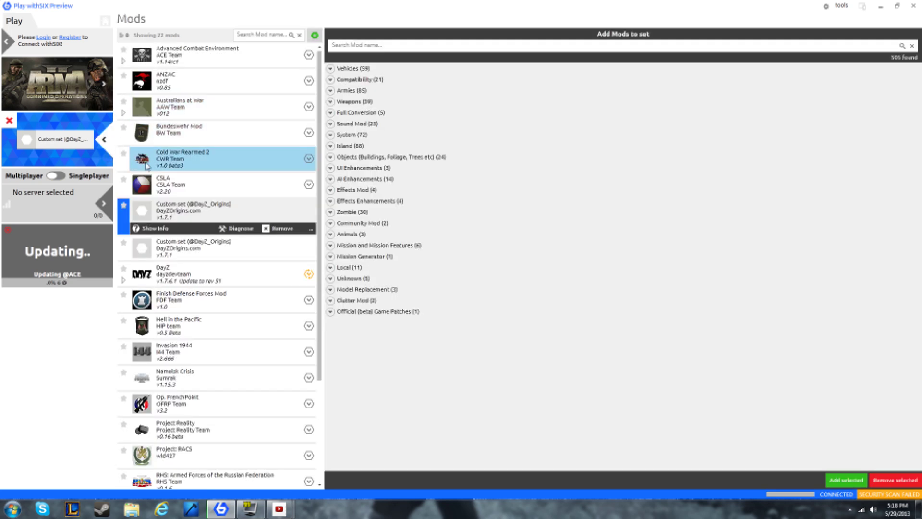
scroll(215, 200, "down", 1)
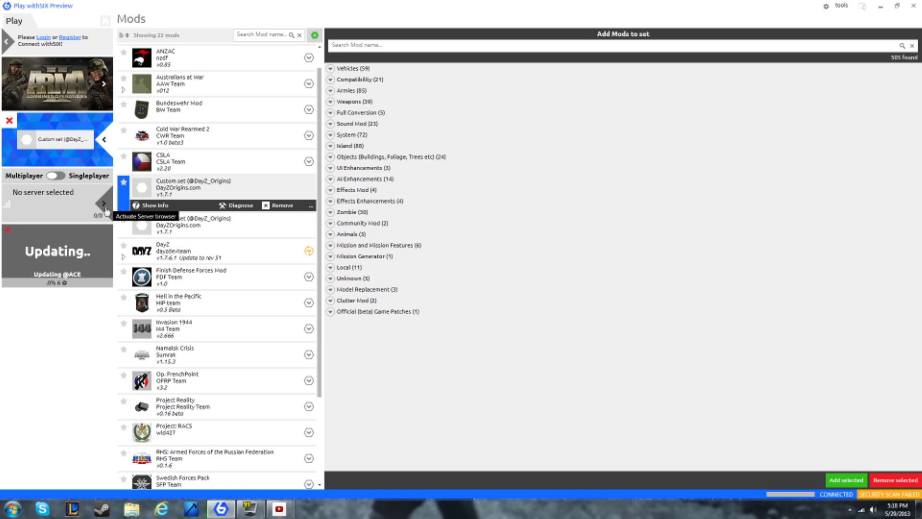
left_click(68, 189)
scroll(443, 313, "up", 2)
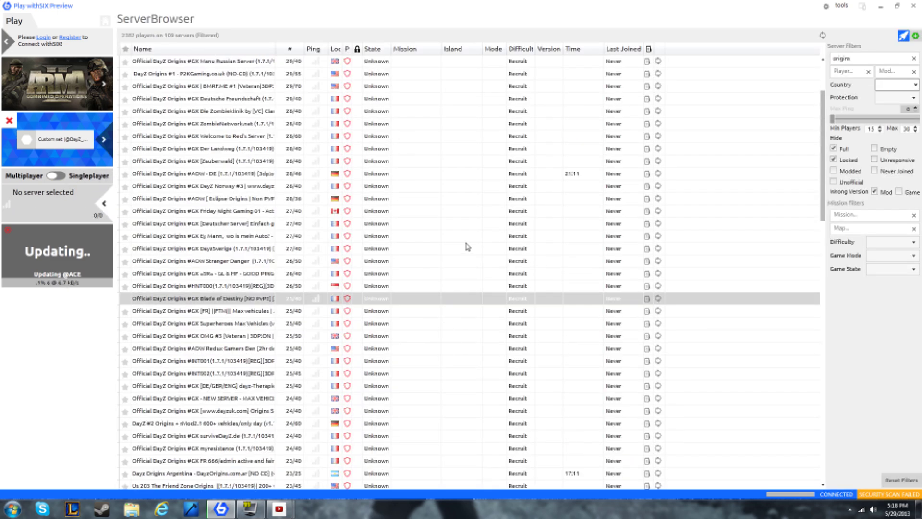
scroll(466, 247, "up", 2)
scroll(293, 231, "up", 2)
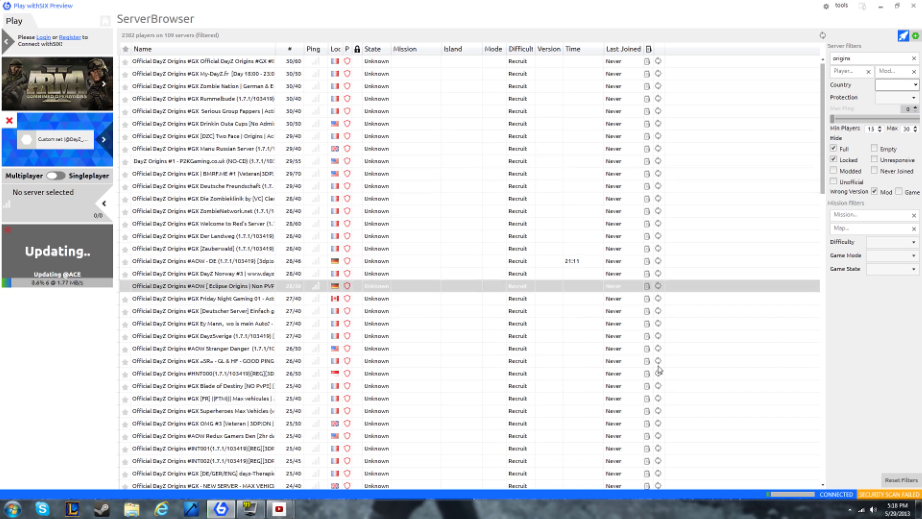
Step: Minimize all windows with Win+D to reveal the desktop
key("super+d")
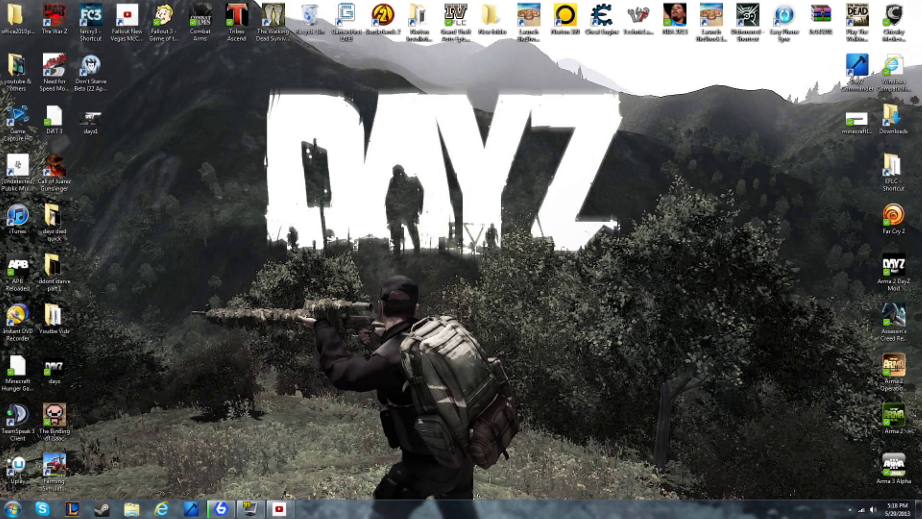